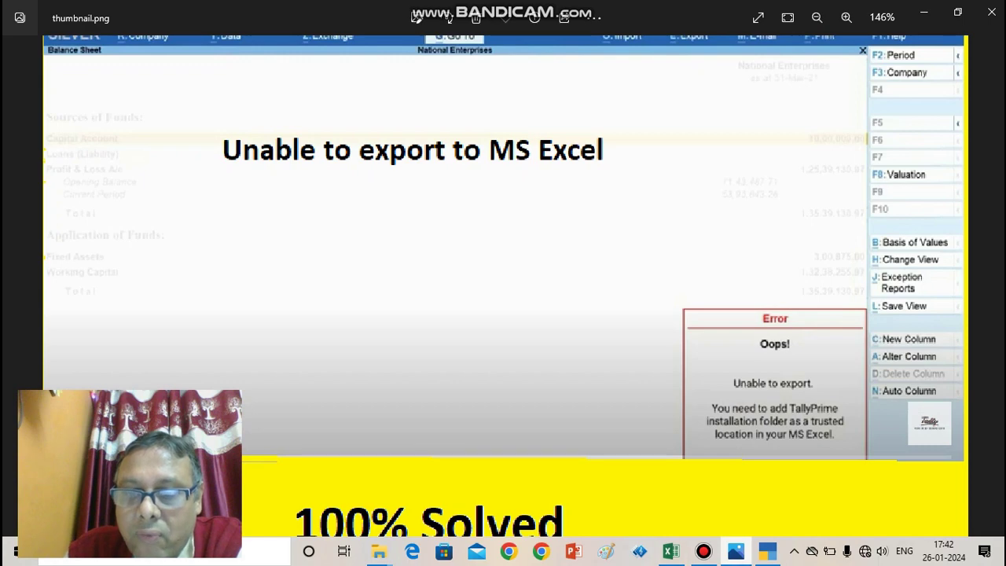
# Switch to TallyPrime and open the export configuration to check the location of import/export files
pyautogui.hotkey('alt', 'Tab')
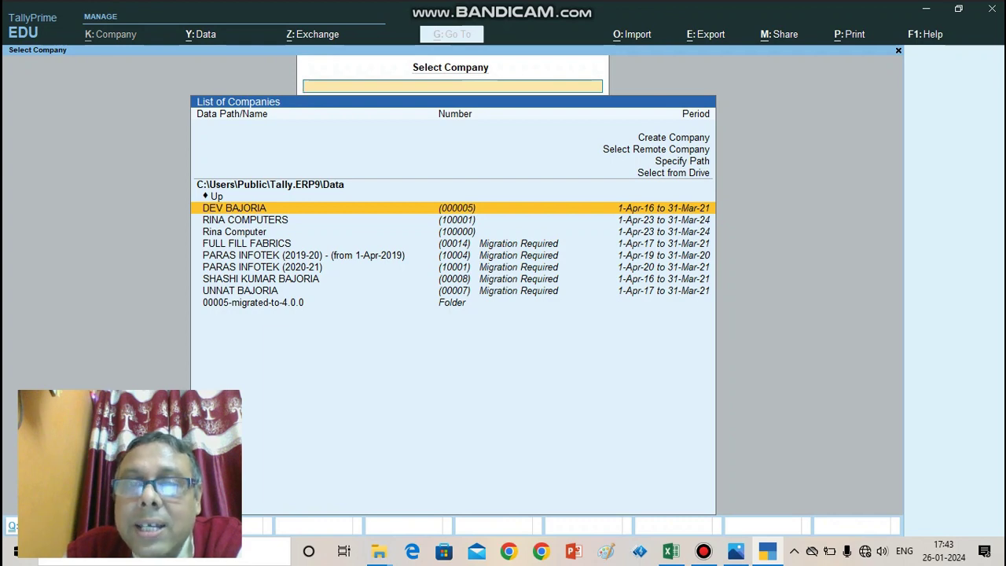
pyautogui.hotkey('alt', 'e')
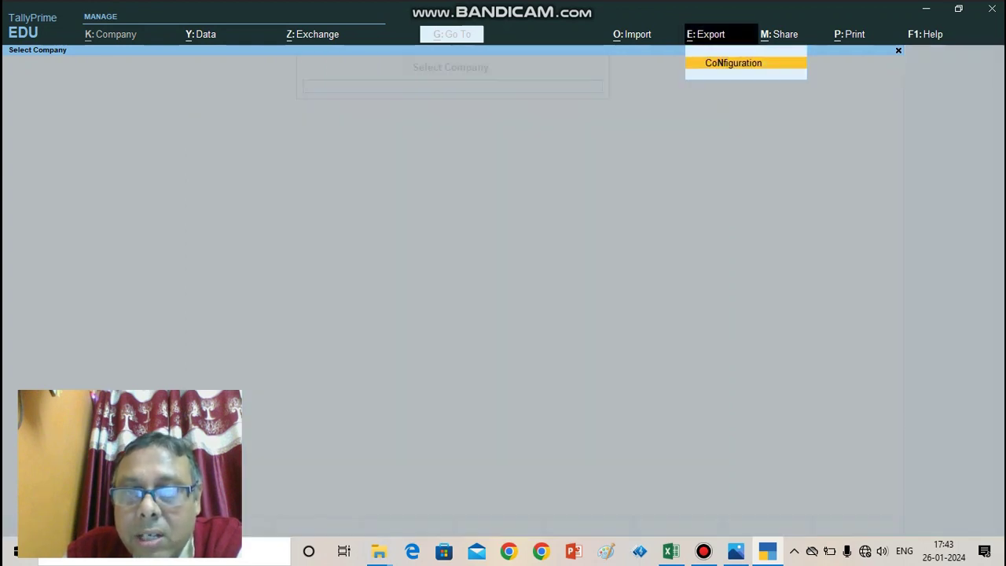
pyautogui.press('Return')
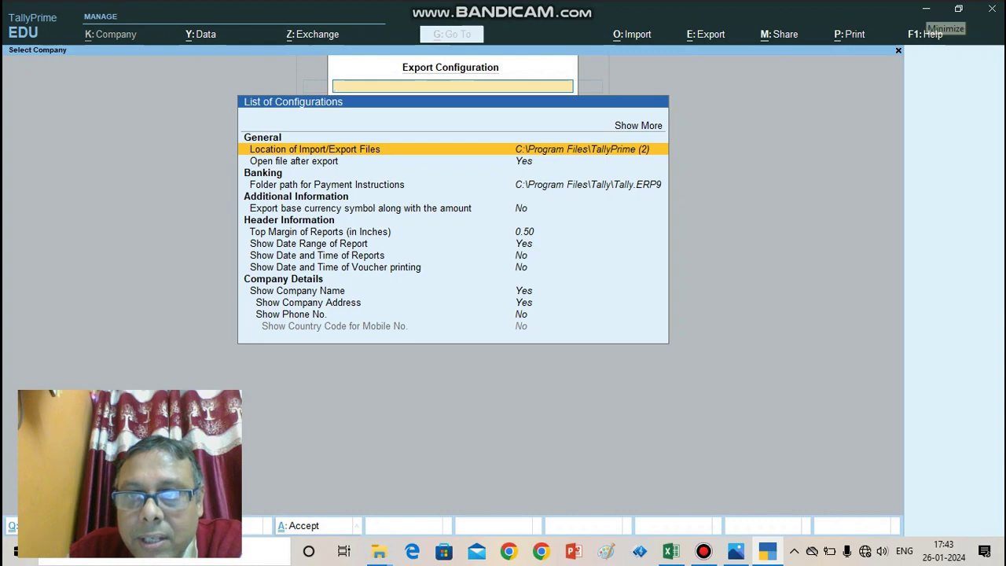
# Switch to File Explorer and open the TallyPrime (2) folder inside Program Files on Local Disk (C:)
pyautogui.hotkey('alt', 'Tab')
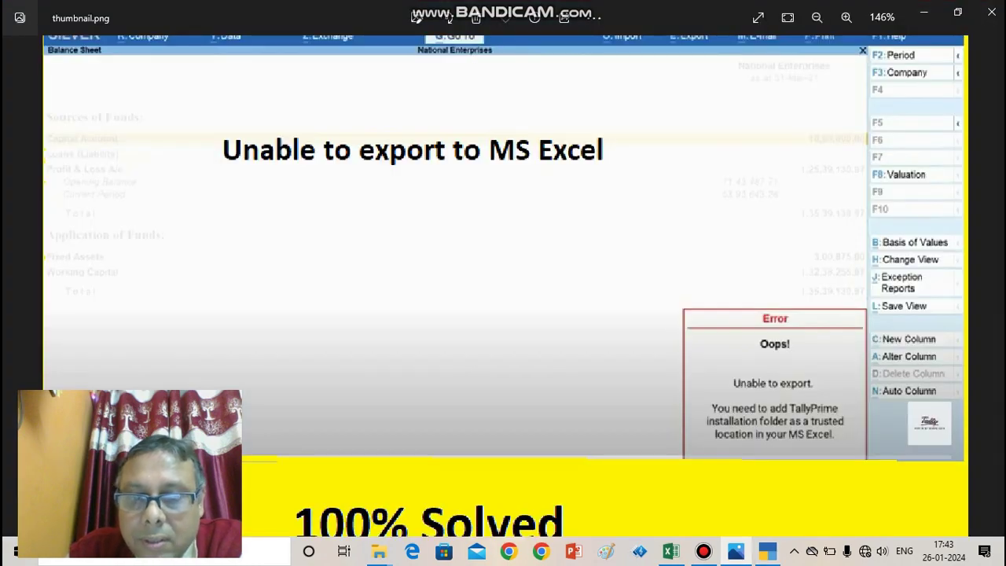
pyautogui.click(925, 13)
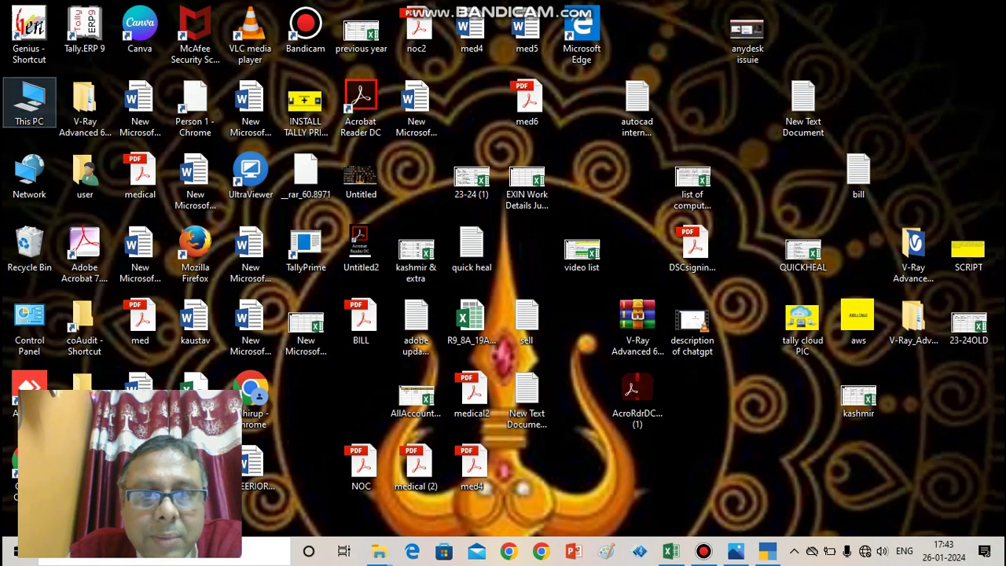
pyautogui.doubleClick(29, 102)
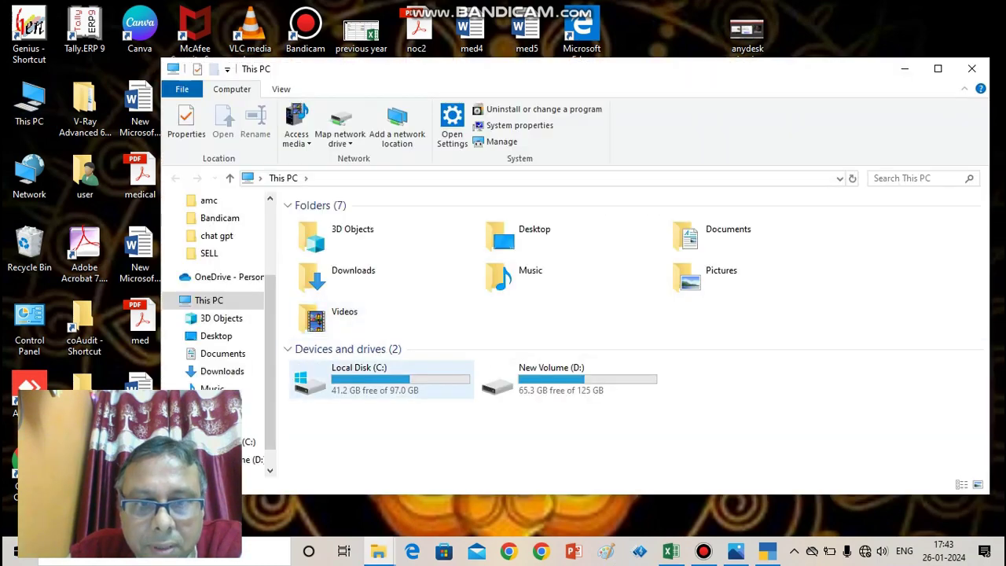
pyautogui.click(381, 379)
pyautogui.doubleClick(381, 379)
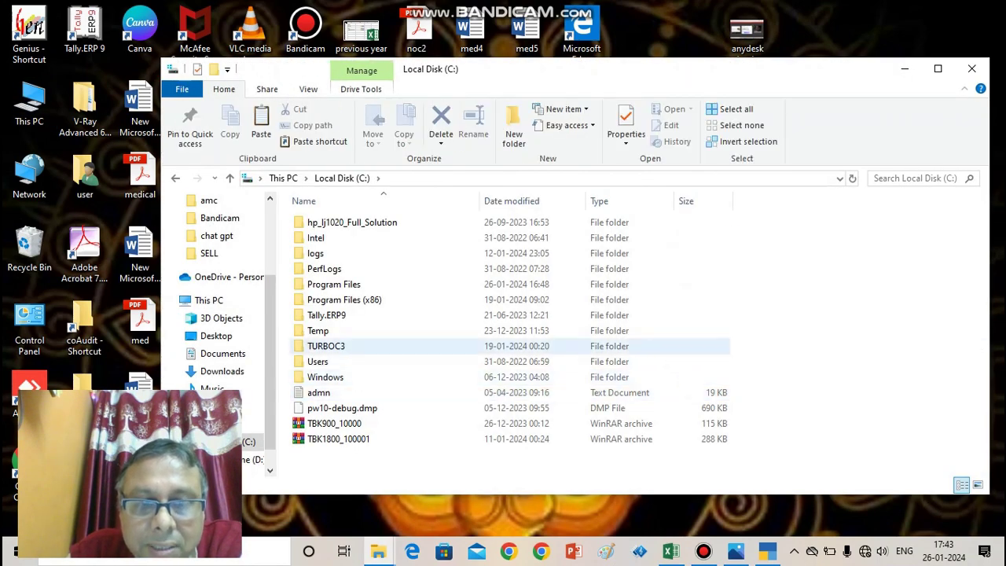
pyautogui.doubleClick(333, 284)
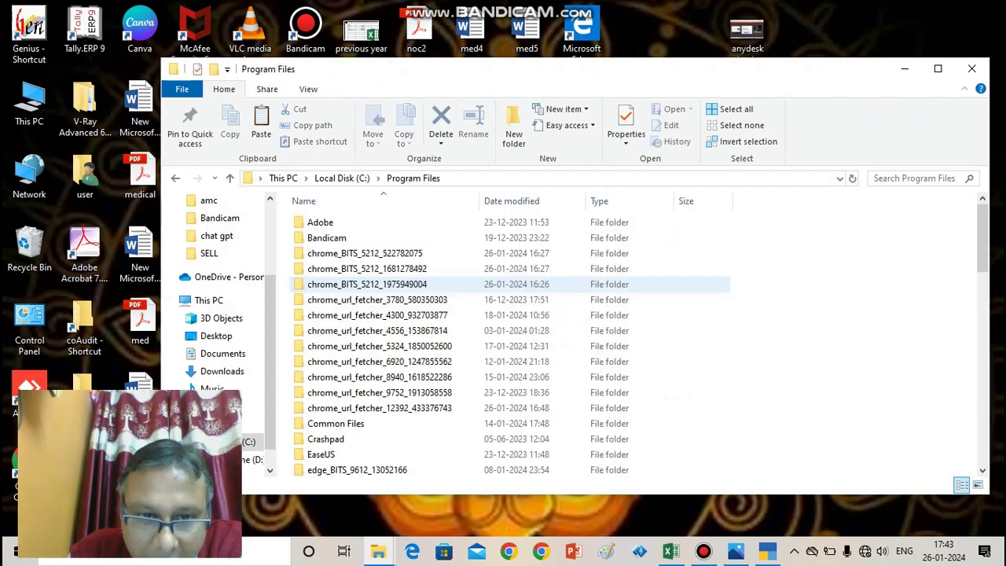
pyautogui.scroll(-15, 642, 346)
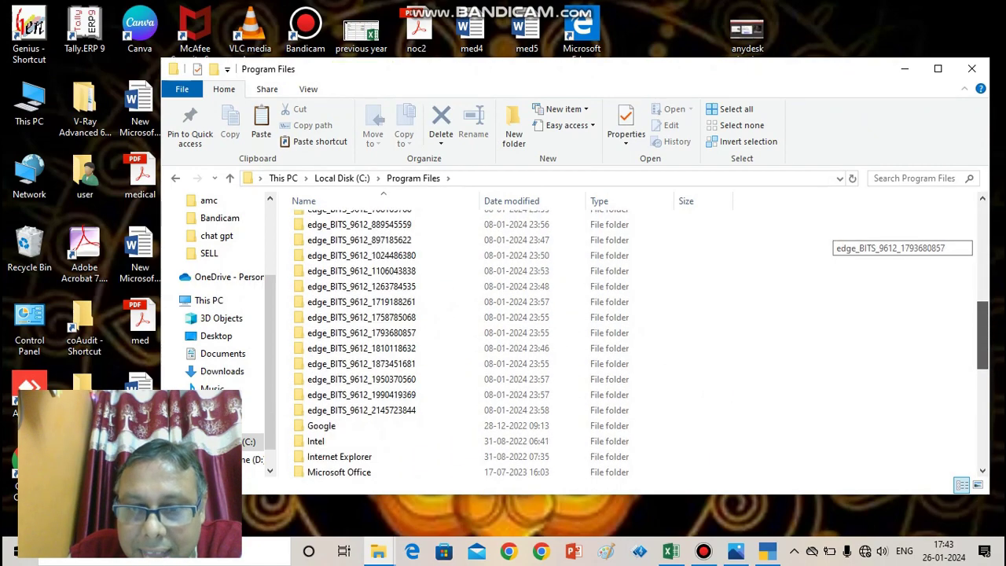
pyautogui.scroll(1, 487, 338)
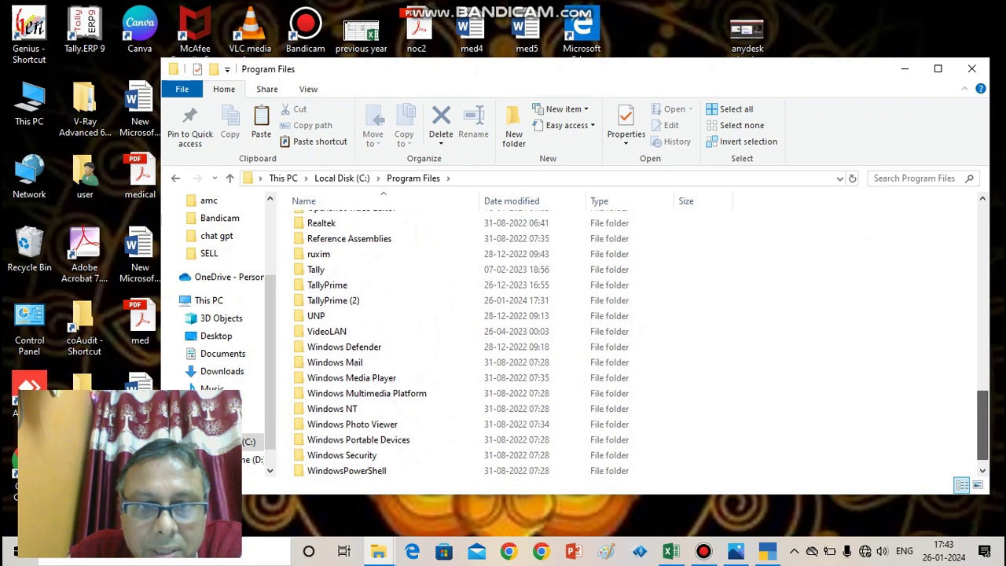
pyautogui.doubleClick(333, 300)
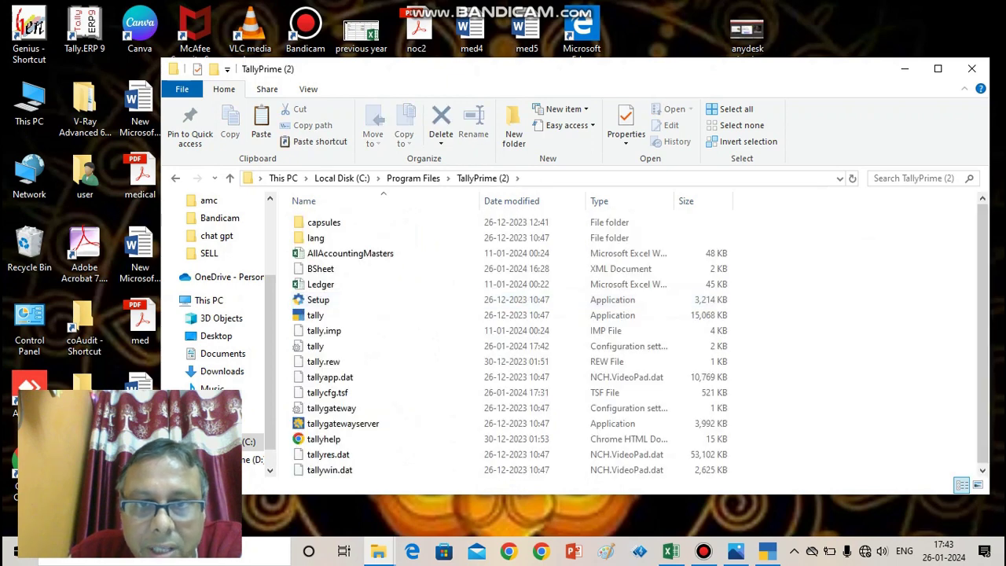
# Compare the folder's path with the export location in TallyPrime and copy the path C:\Program Files\TallyPrime (2)
pyautogui.click(583, 179)
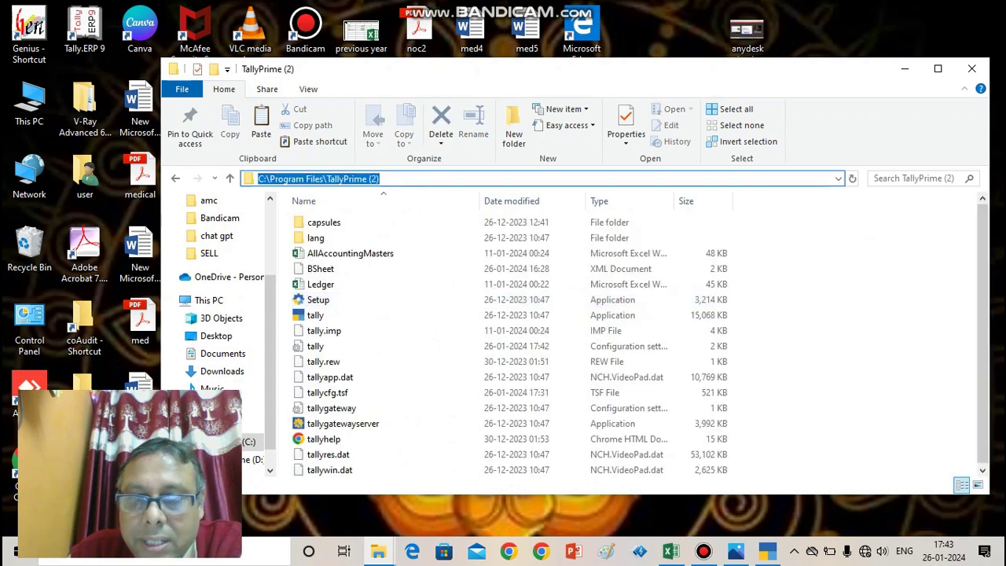
pyautogui.click(769, 552)
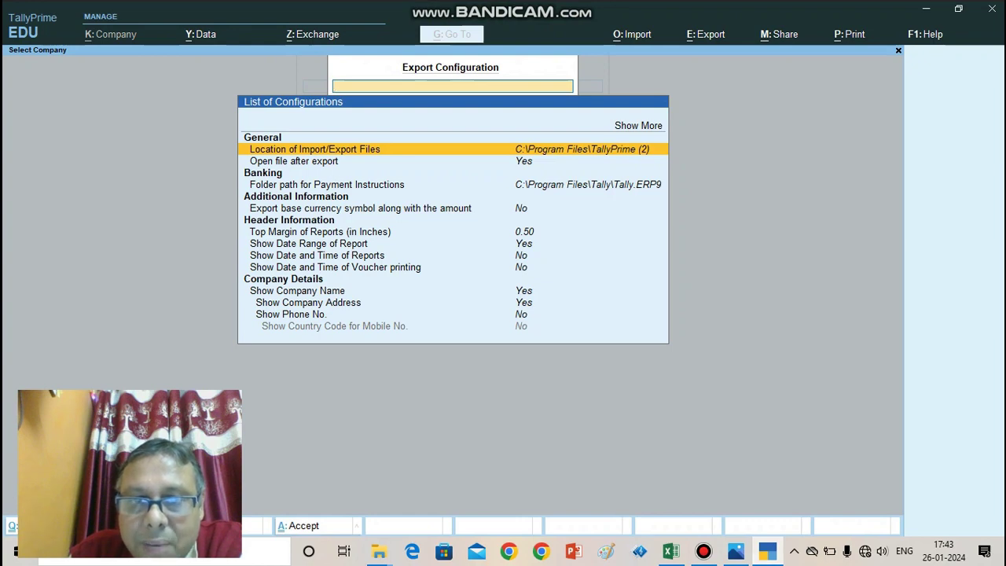
pyautogui.hotkey('alt', 'Tab')
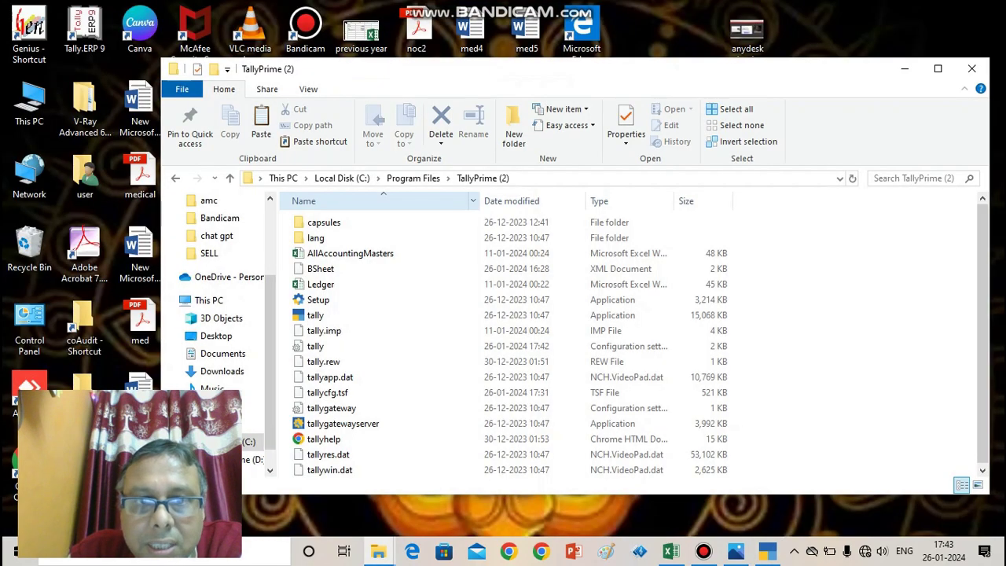
pyautogui.hotkey('alt', 'd')
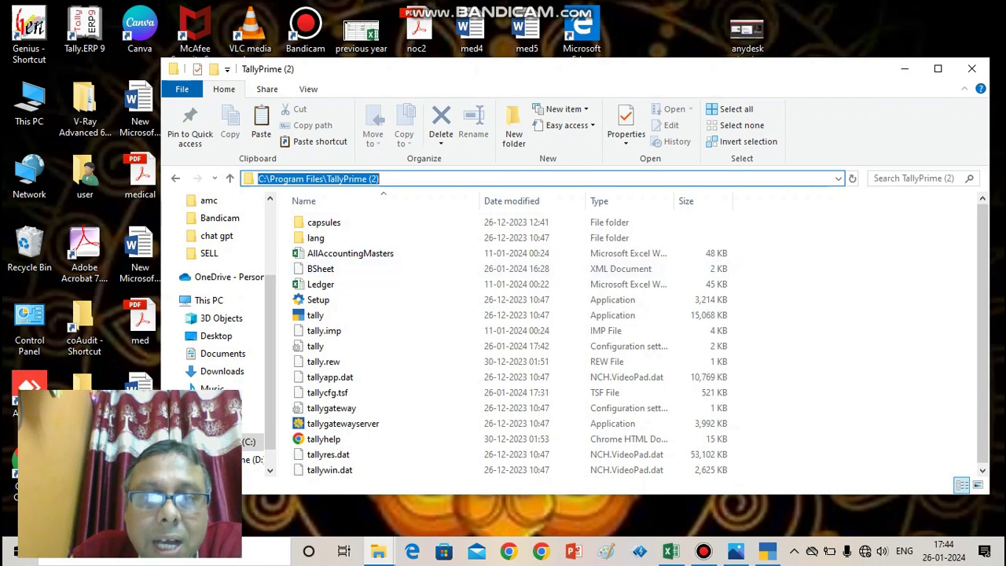
pyautogui.rightClick(358, 179)
pyautogui.click(377, 226)
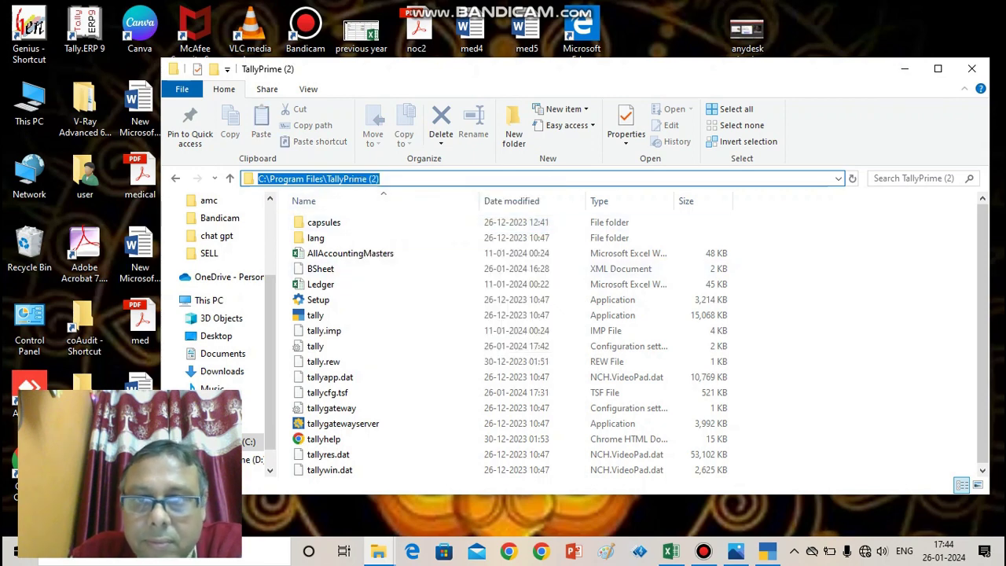
pyautogui.click(905, 68)
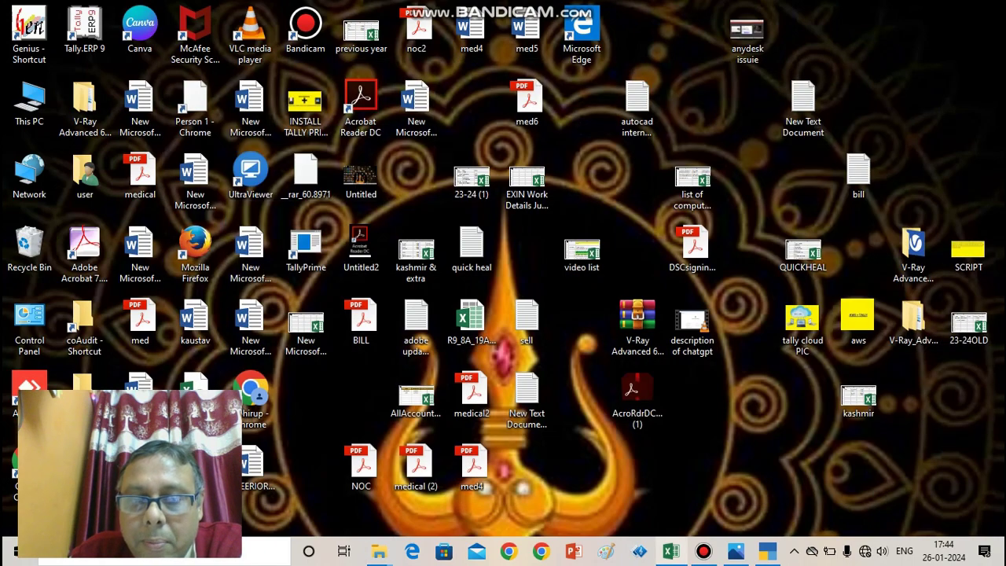
# Switch to Excel and open the Trusted Locations settings in the Trust Center
pyautogui.click(671, 551)
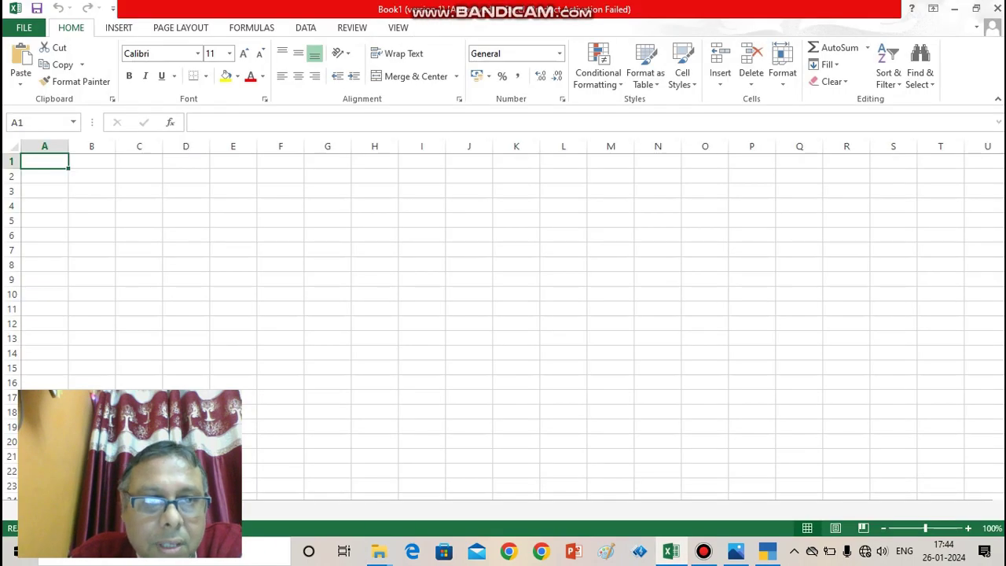
pyautogui.click(23, 27)
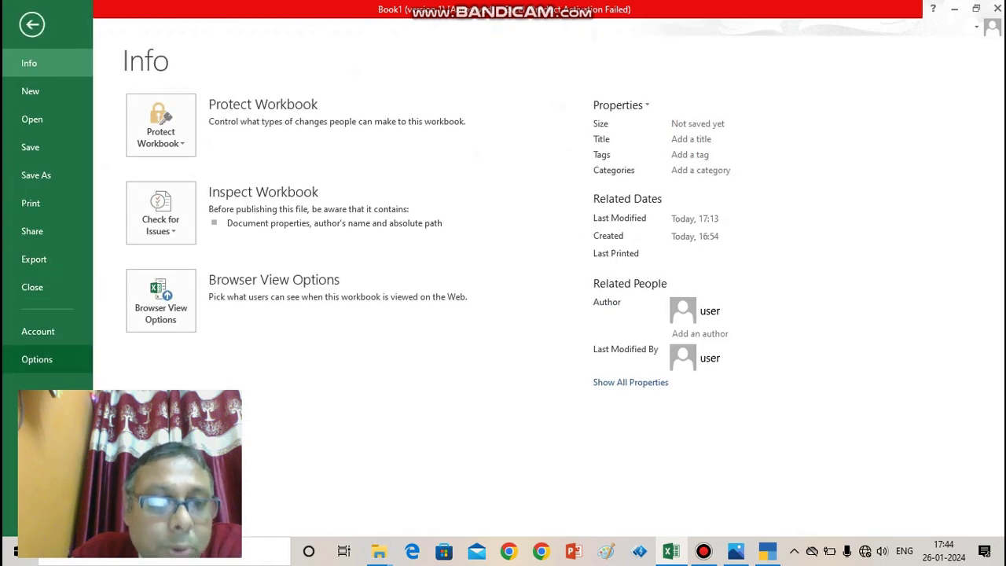
pyautogui.click(37, 360)
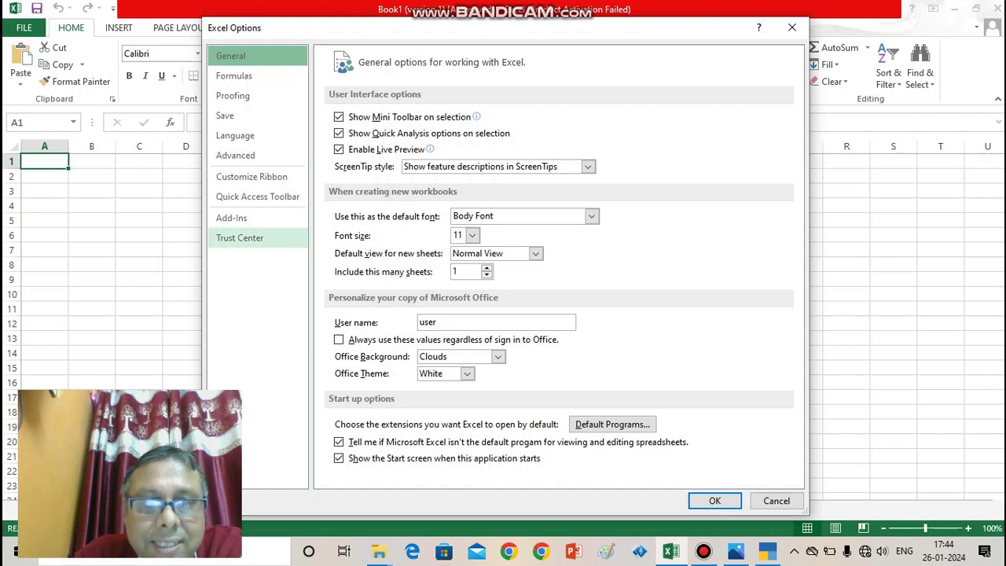
pyautogui.click(240, 237)
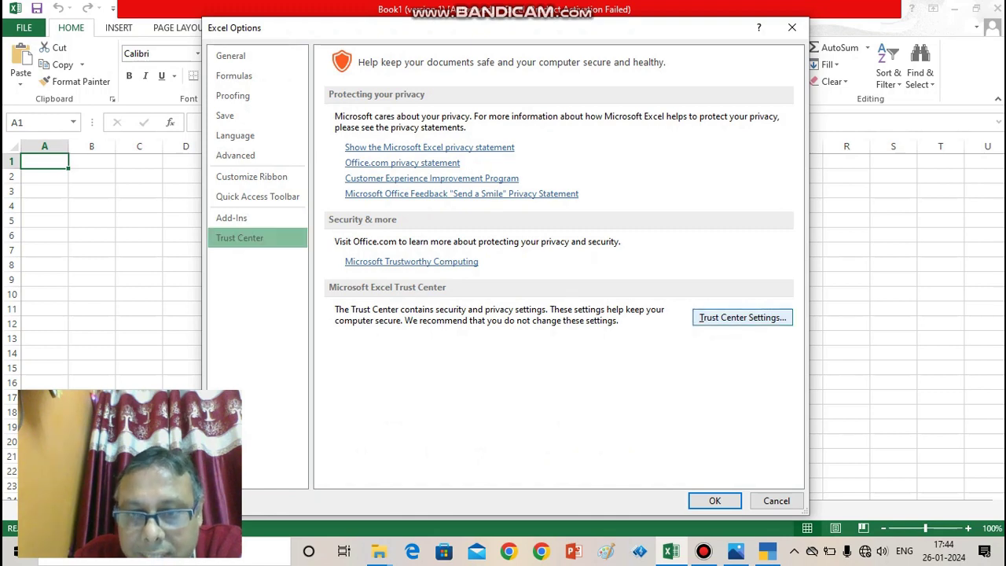
pyautogui.click(742, 317)
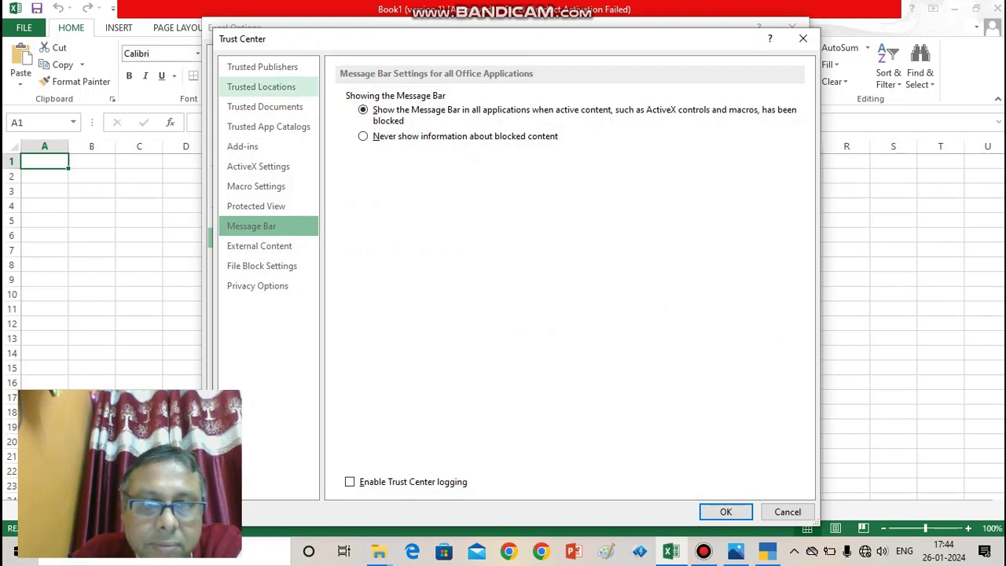
pyautogui.click(261, 86)
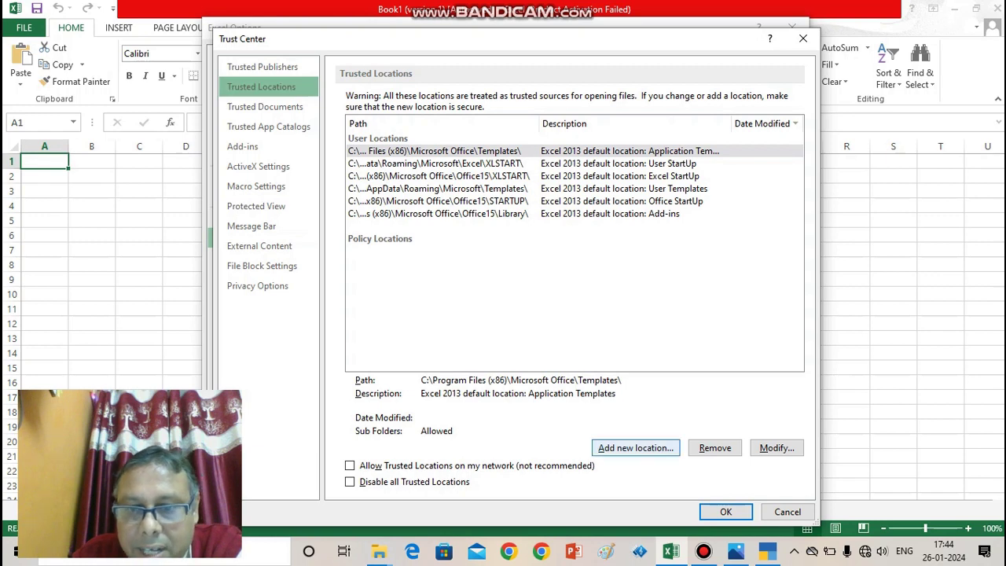
# Add C:\Program Files\TallyPrime (2) as a new trusted location with its subfolders also trusted
pyautogui.click(635, 447)
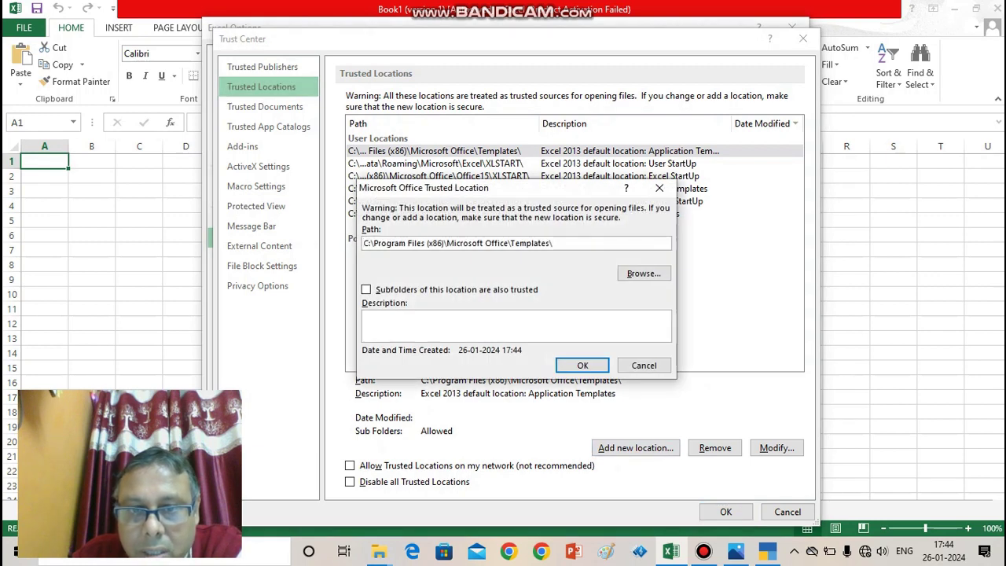
pyautogui.moveTo(555, 243); pyautogui.dragTo(362, 243)
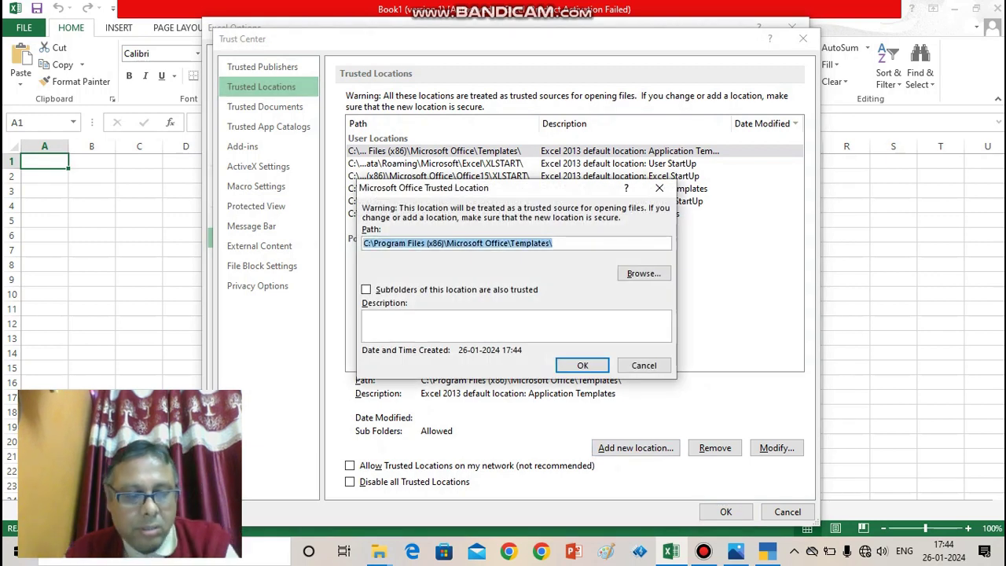
pyautogui.hotkey('ctrl', 'v')
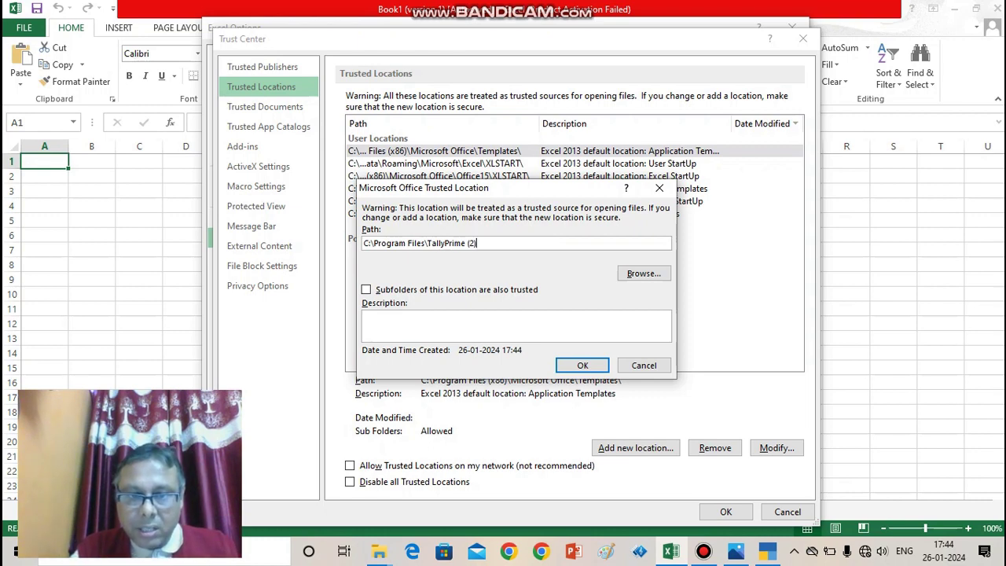
pyautogui.hotkey('alt', 's')
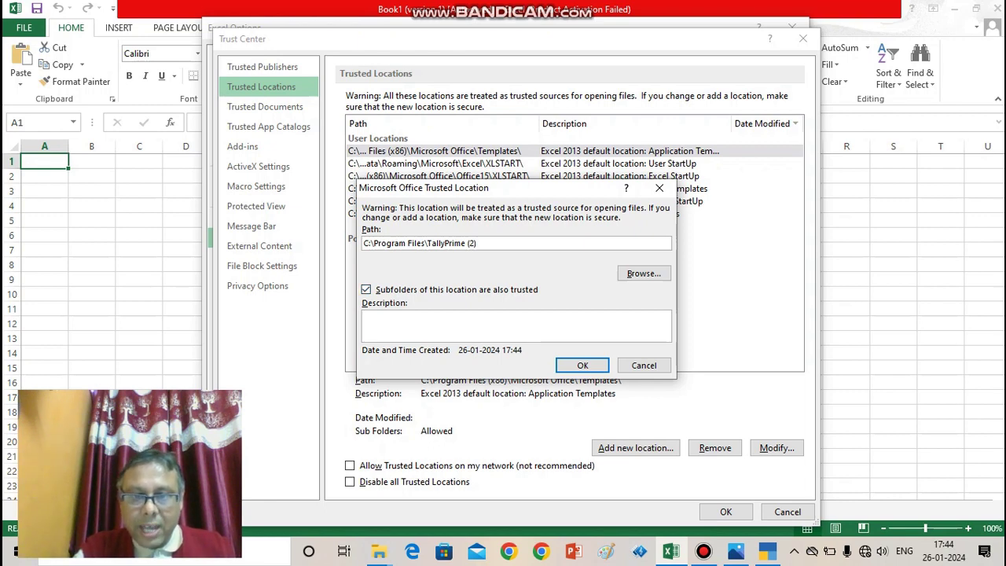
pyautogui.press('Return')
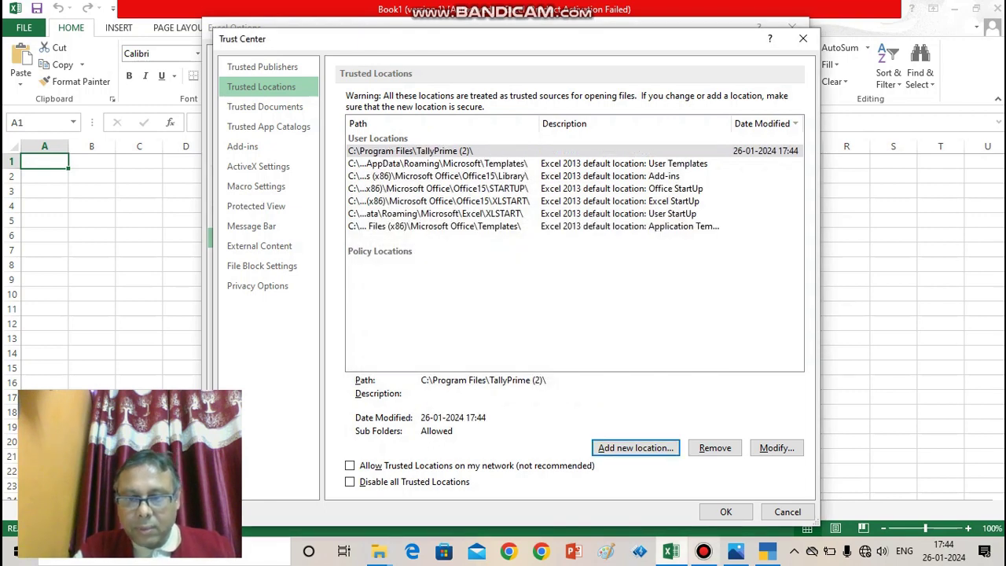
# Accept the Trust Center and Excel Options changes and close the workbook
pyautogui.press('Return')
pyautogui.press('Return')
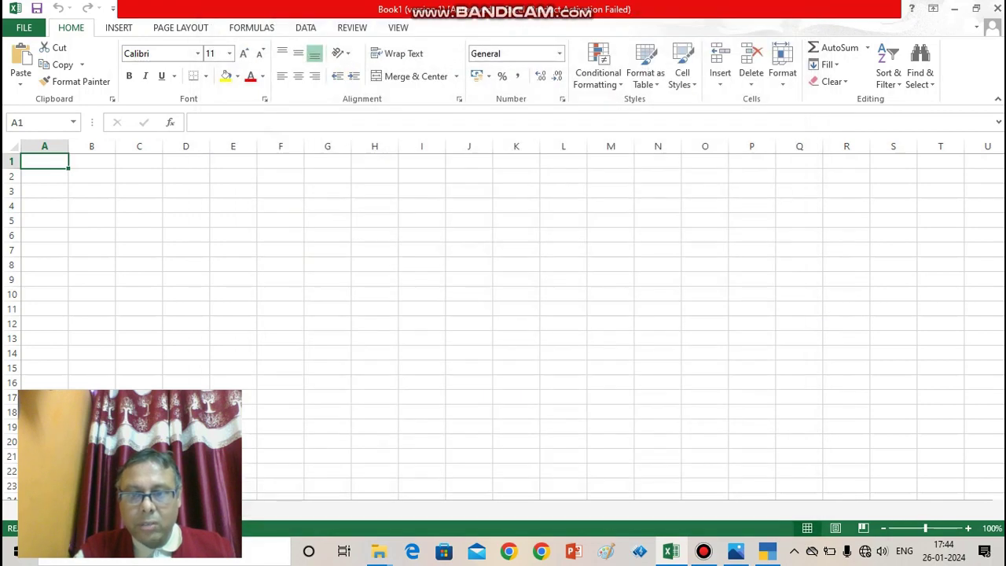
pyautogui.click(998, 8)
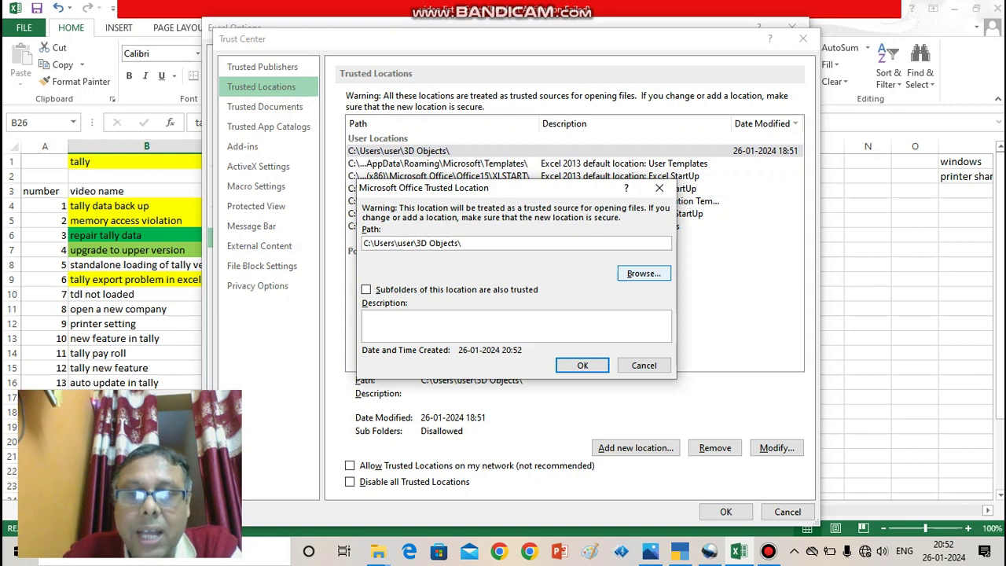
# Add the C:\Program Files\TallyPrime (2) folder as a new trusted location by browsing to it, with its subfolders also trusted
pyautogui.click(644, 273)
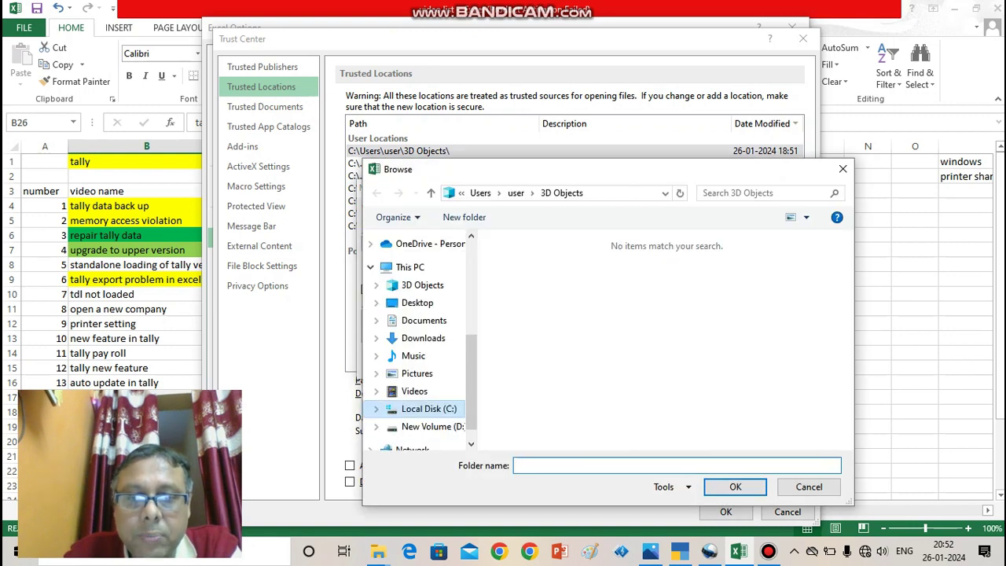
pyautogui.click(428, 408)
pyautogui.doubleClick(534, 322)
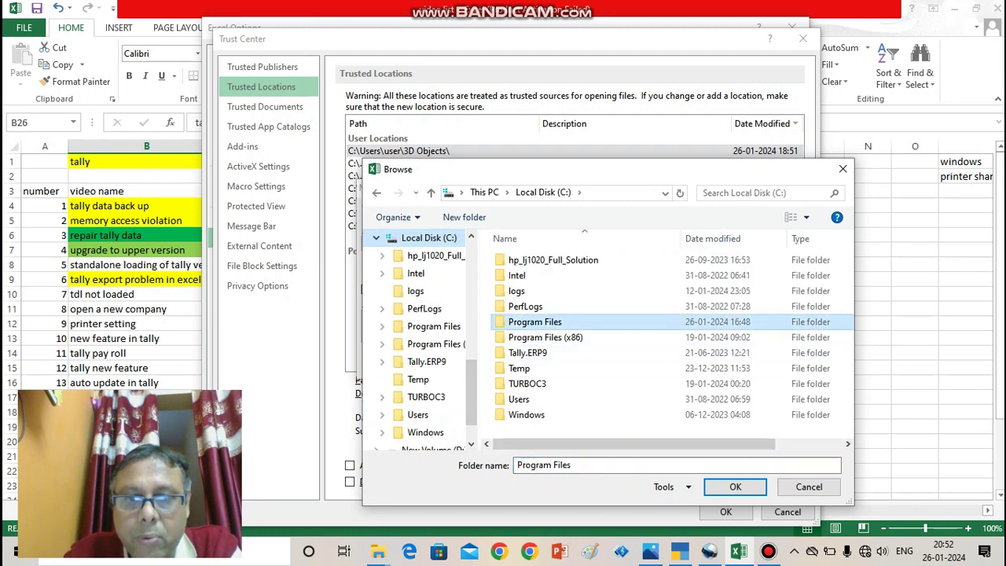
pyautogui.scroll(-15, 566, 322)
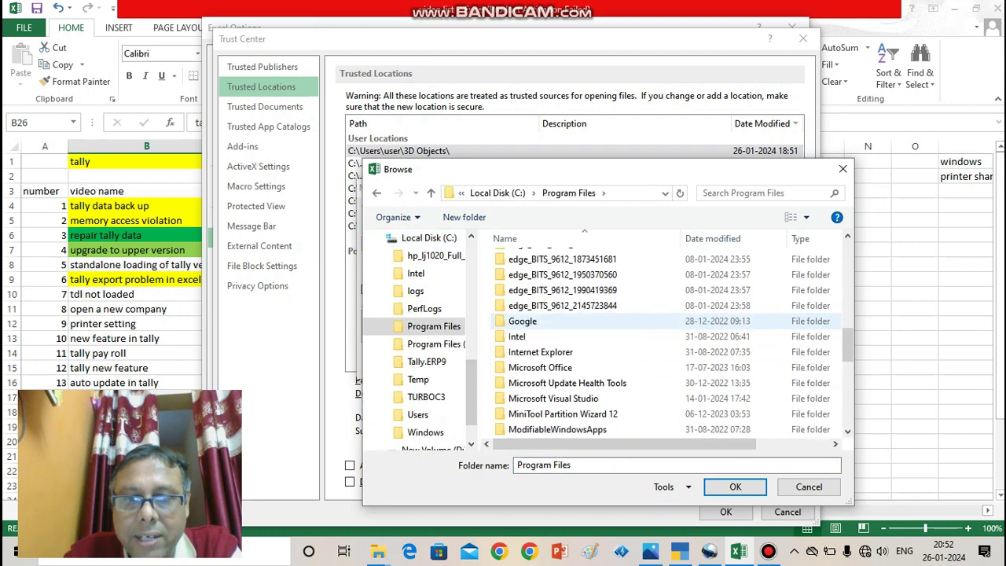
pyautogui.scroll(5, 567, 338)
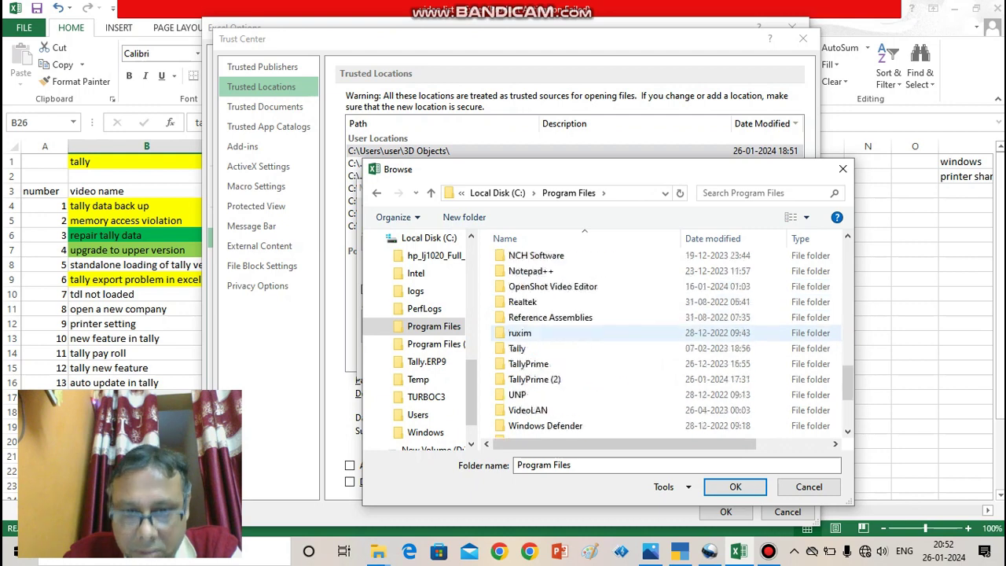
pyautogui.scroll(-1, 550, 349)
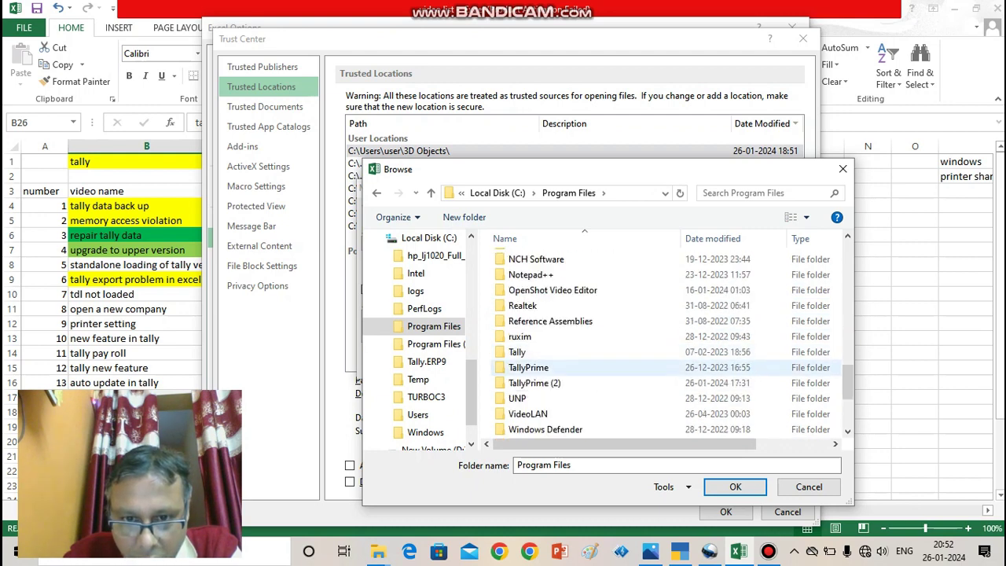
pyautogui.click(535, 383)
pyautogui.click(735, 487)
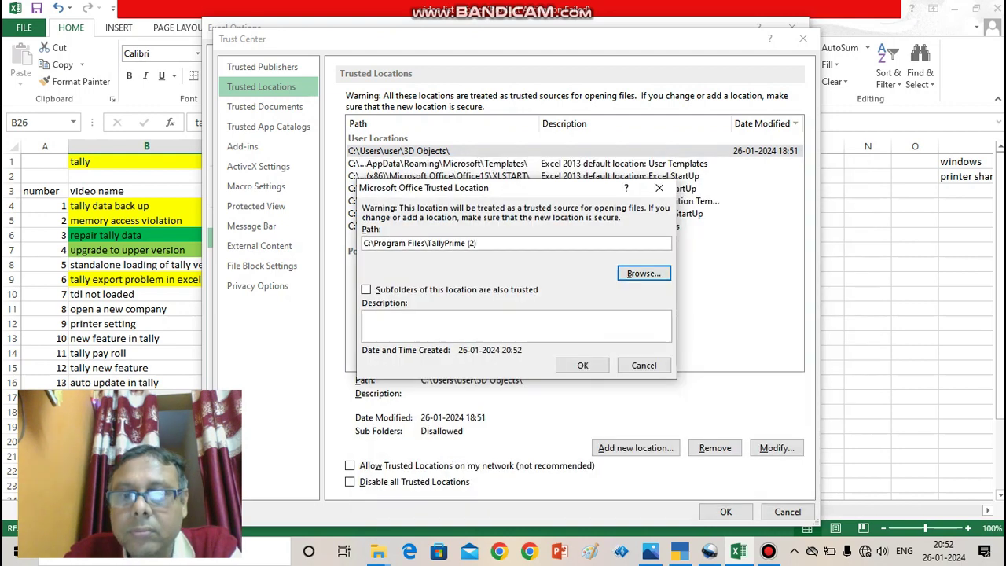
pyautogui.click(366, 289)
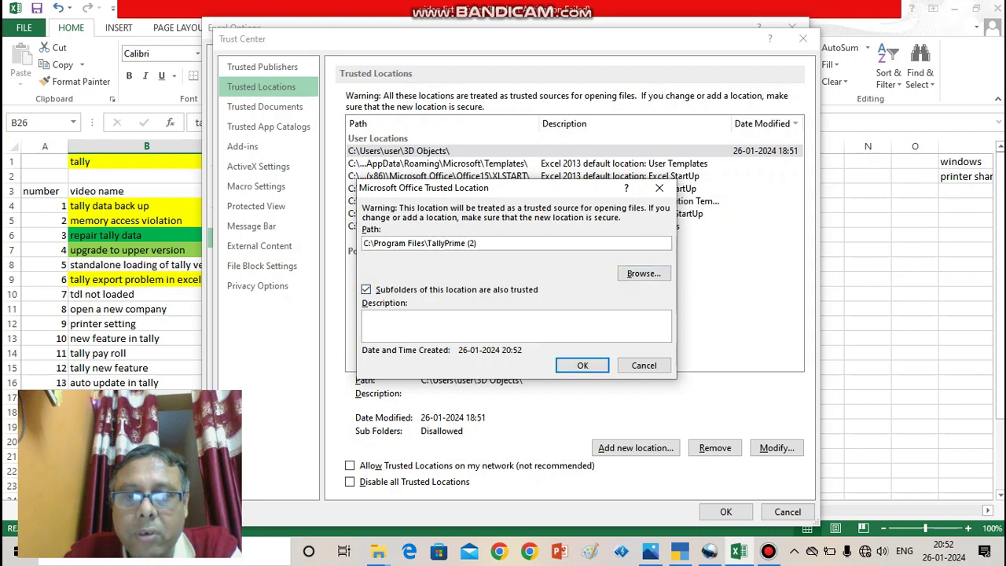
pyautogui.click(583, 365)
# Accept the Trust Center changes and close the Book1 (version 1).xlsb workbook without saving
pyautogui.click(725, 511)
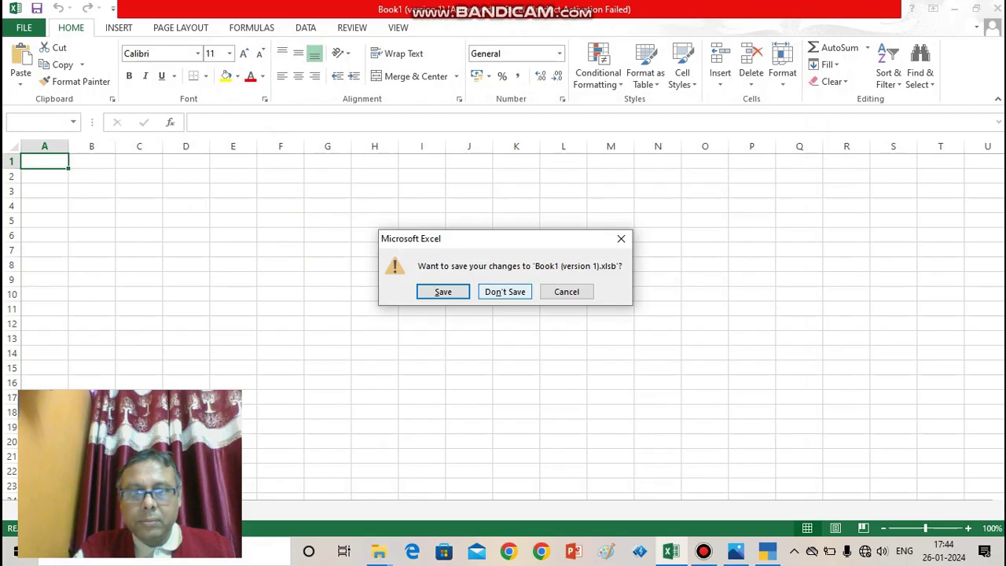
pyautogui.click(503, 290)
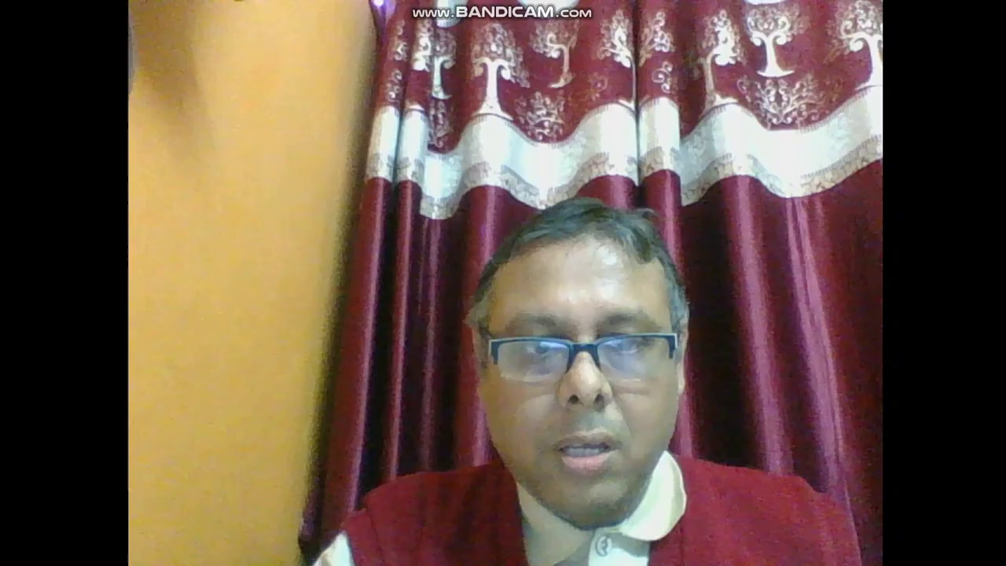
pyautogui.click(231, 401)
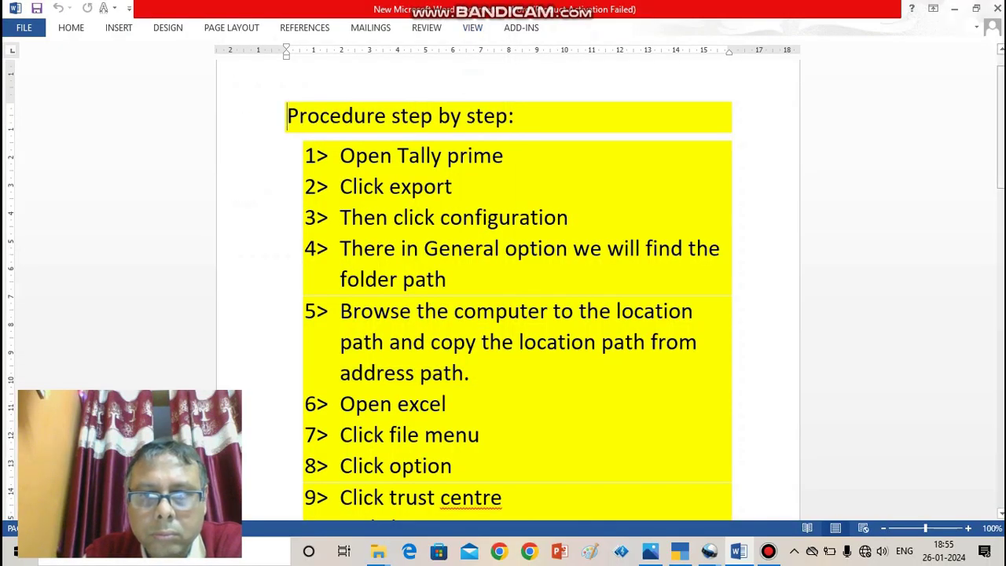
# Review the written step-by-step procedure in the Word document, from opening TallyPrime to confirming the new trusted location
pyautogui.scroll(-1, 508, 299)
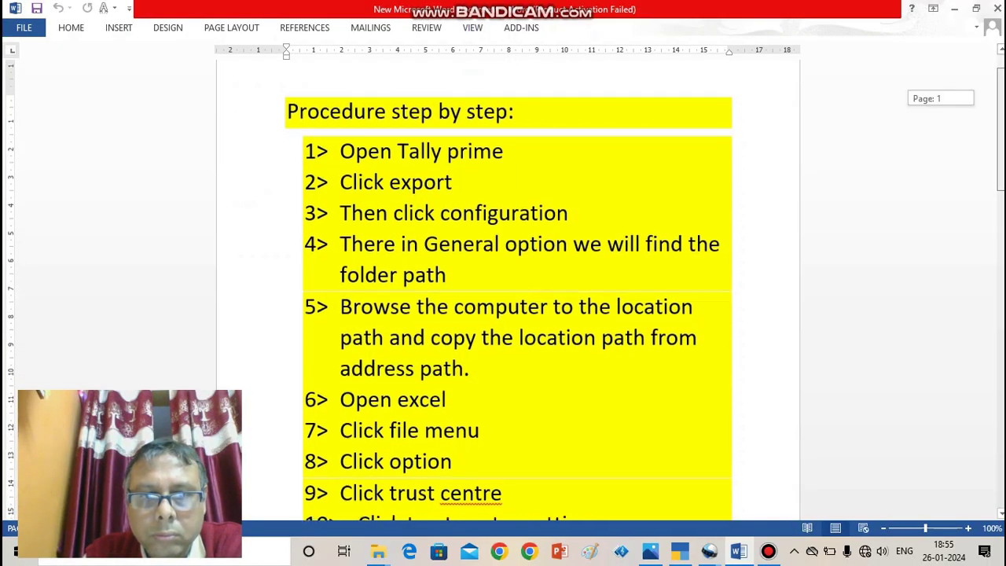
pyautogui.scroll(-2, 508, 299)
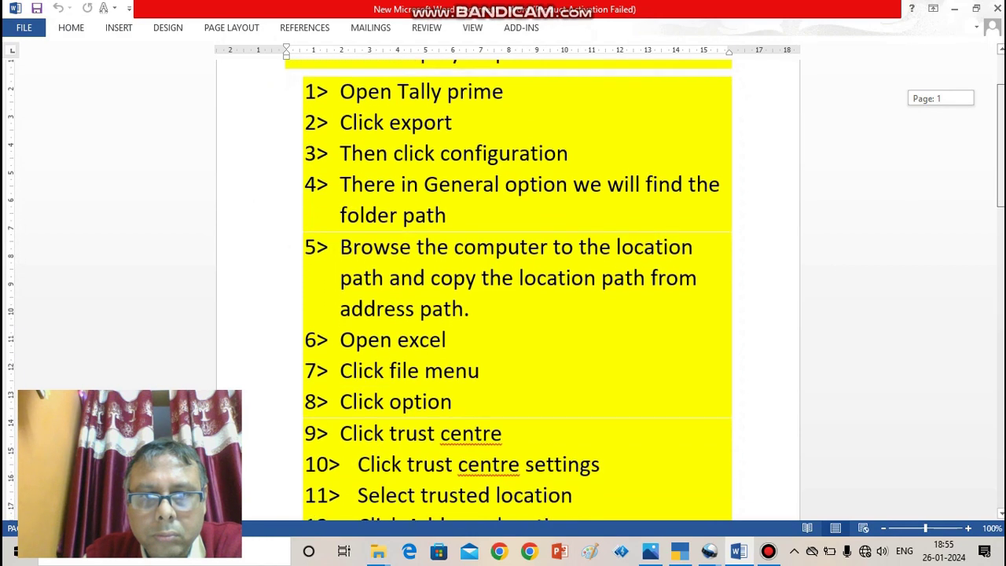
pyautogui.scroll(-1, 508, 299)
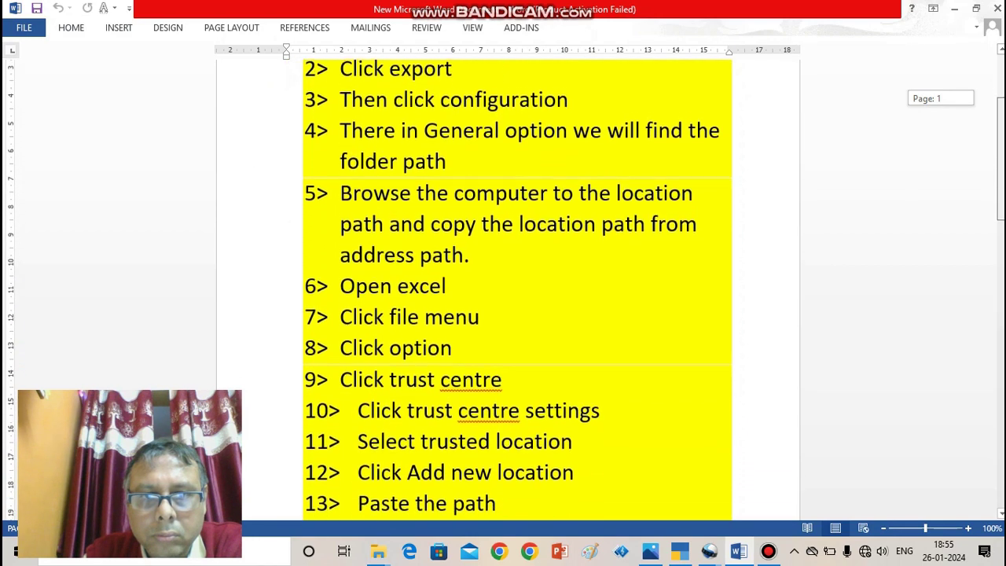
pyautogui.scroll(-1, 508, 299)
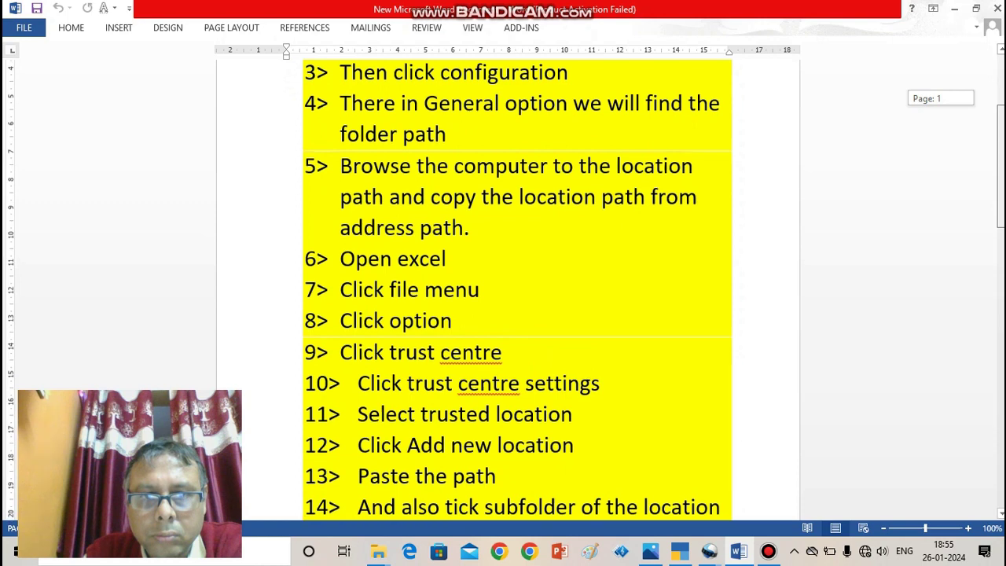
pyautogui.scroll(-1, 508, 299)
pyautogui.scroll(-2, 508, 299)
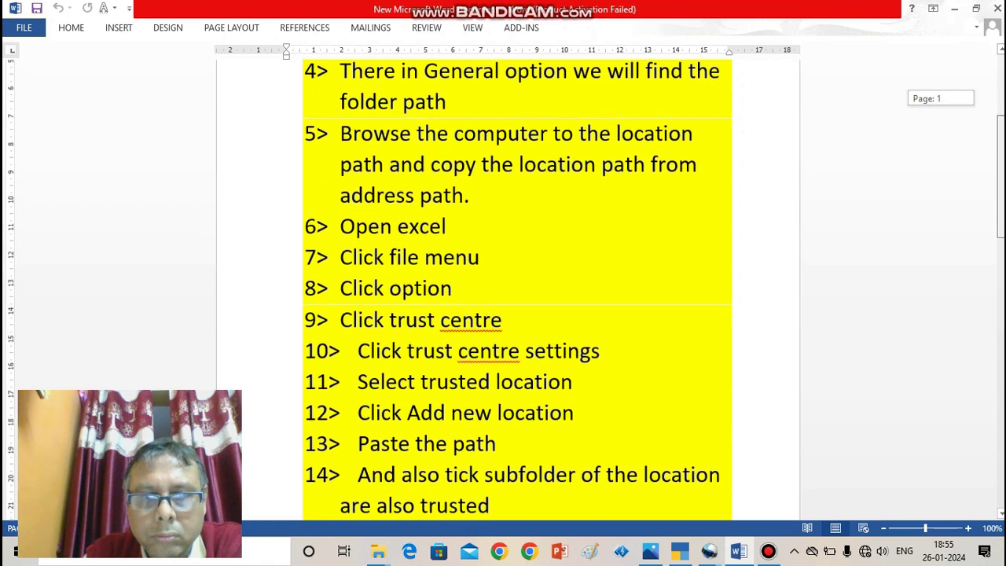
pyautogui.scroll(-1, 517, 298)
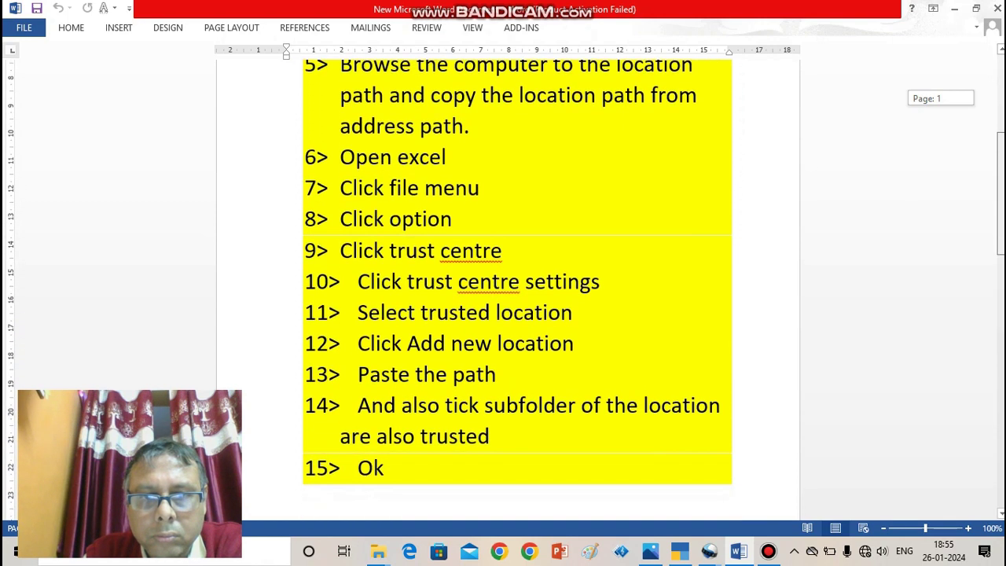
pyautogui.scroll(-1, 518, 299)
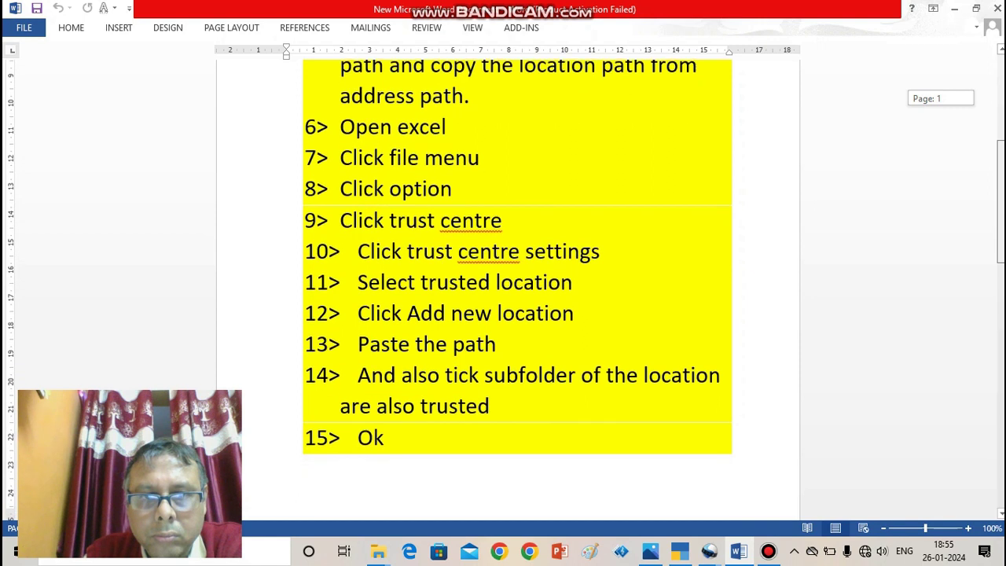
pyautogui.scroll(-4, 518, 236)
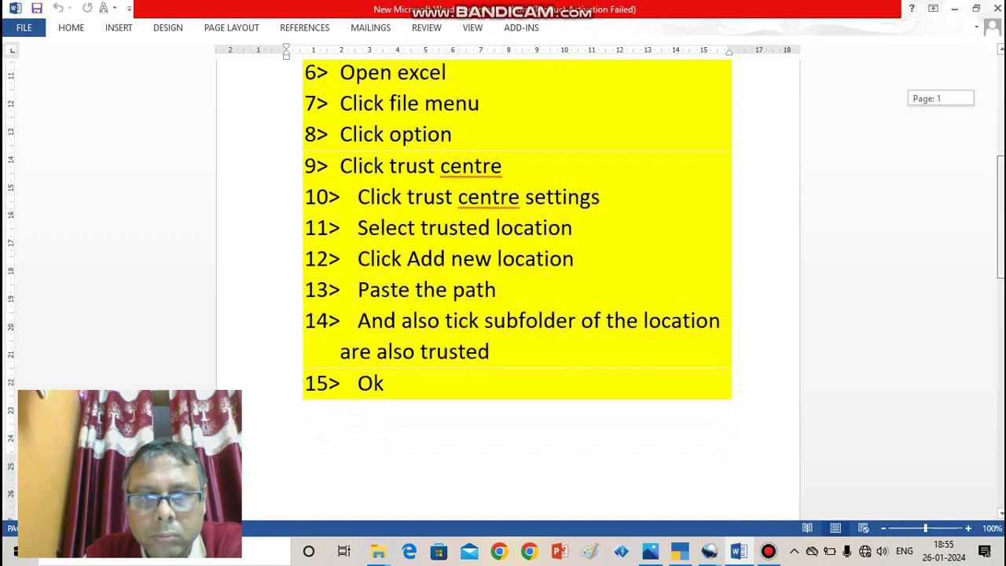
pyautogui.scroll(-4, 517, 236)
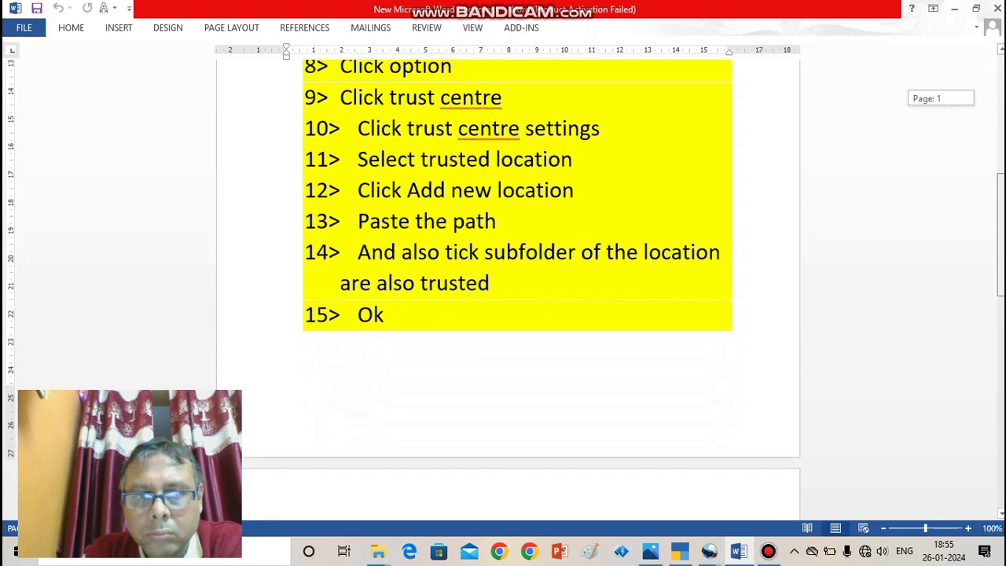
pyautogui.scroll(-5, 517, 235)
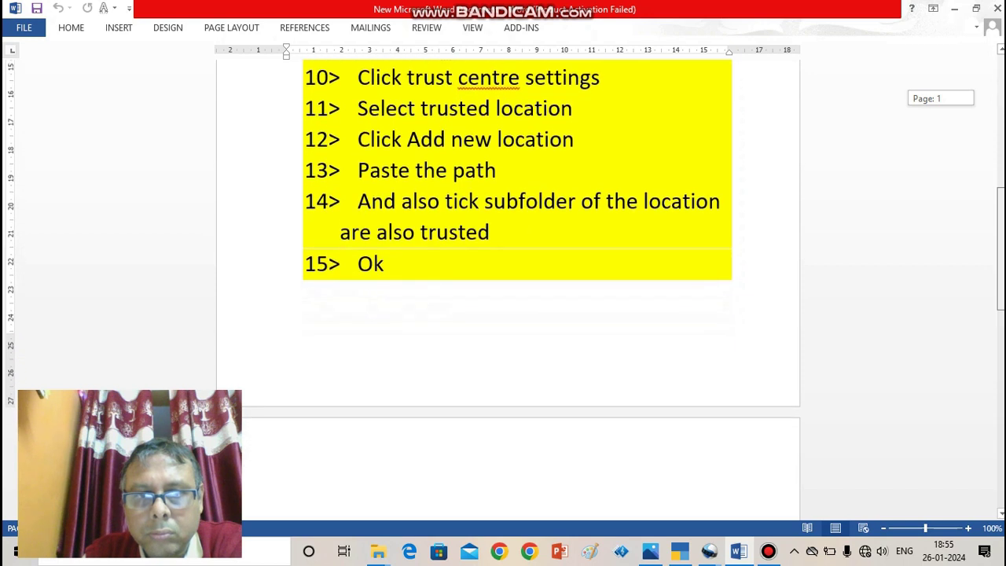
pyautogui.scroll(-2, 517, 236)
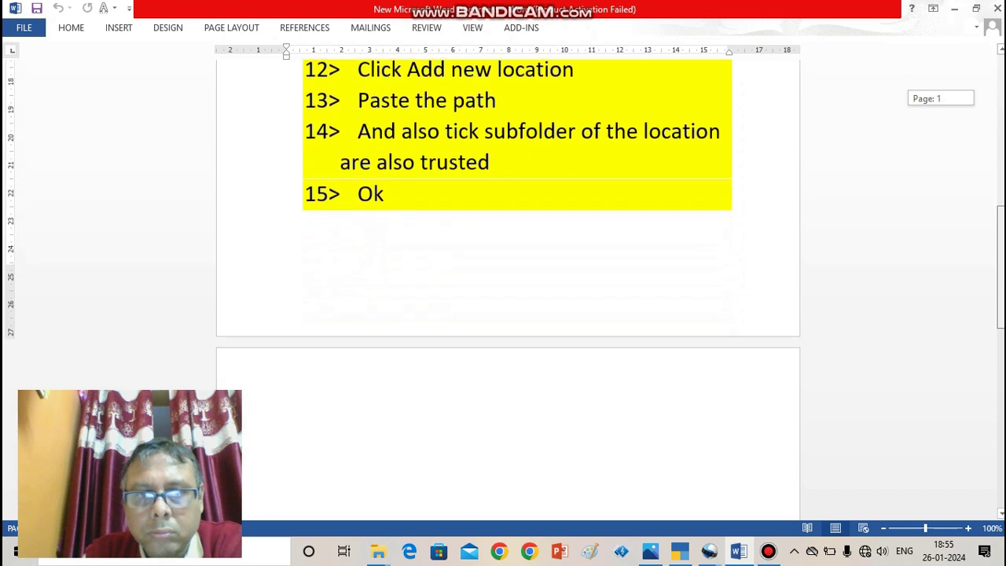
pyautogui.scroll(-4, 518, 236)
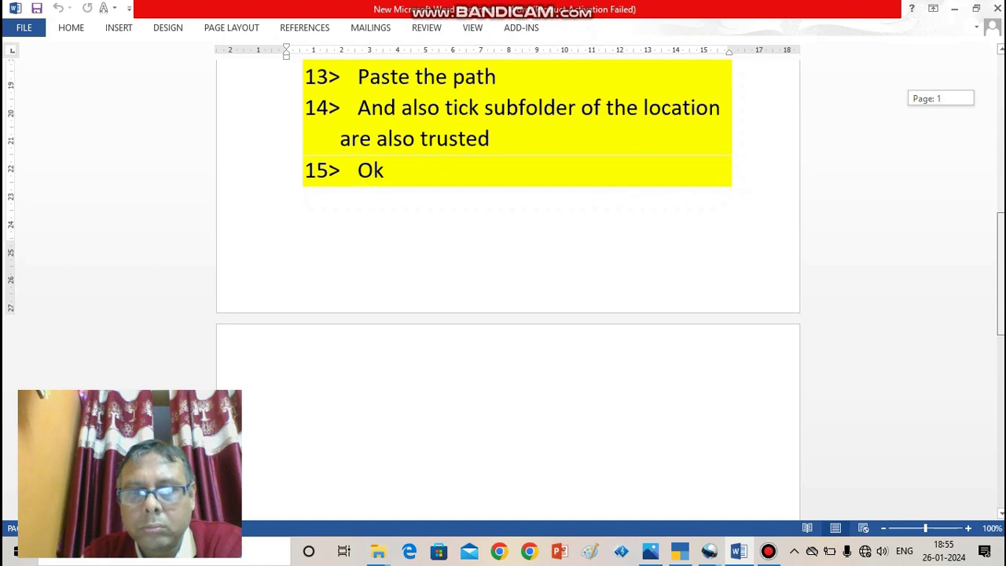
pyautogui.scroll(-5, 517, 236)
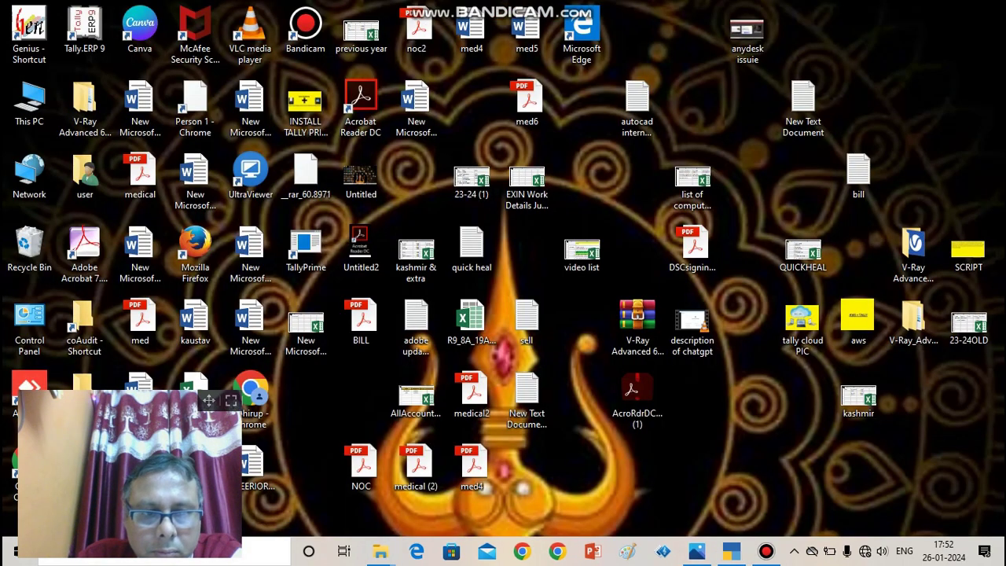
pyautogui.click(231, 401)
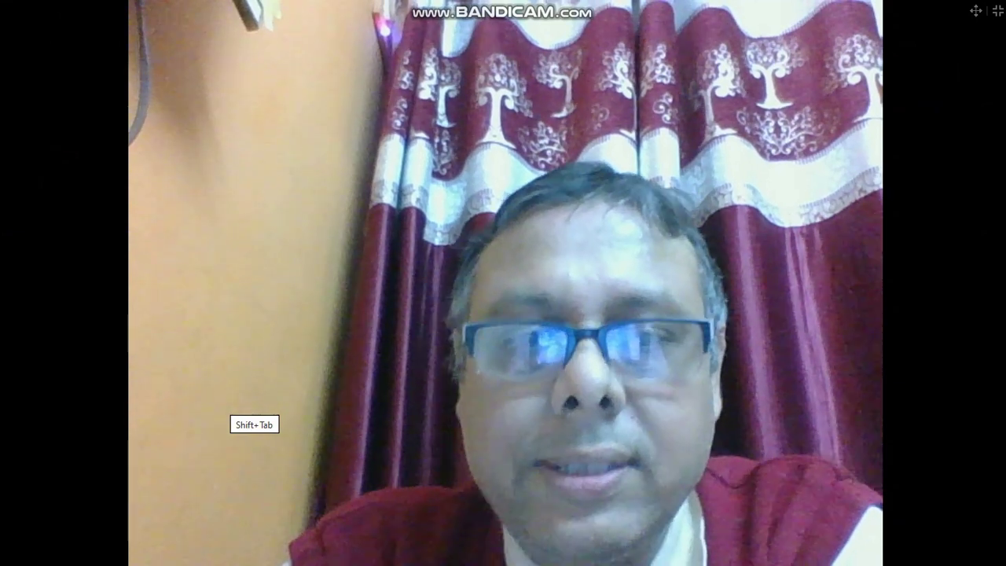